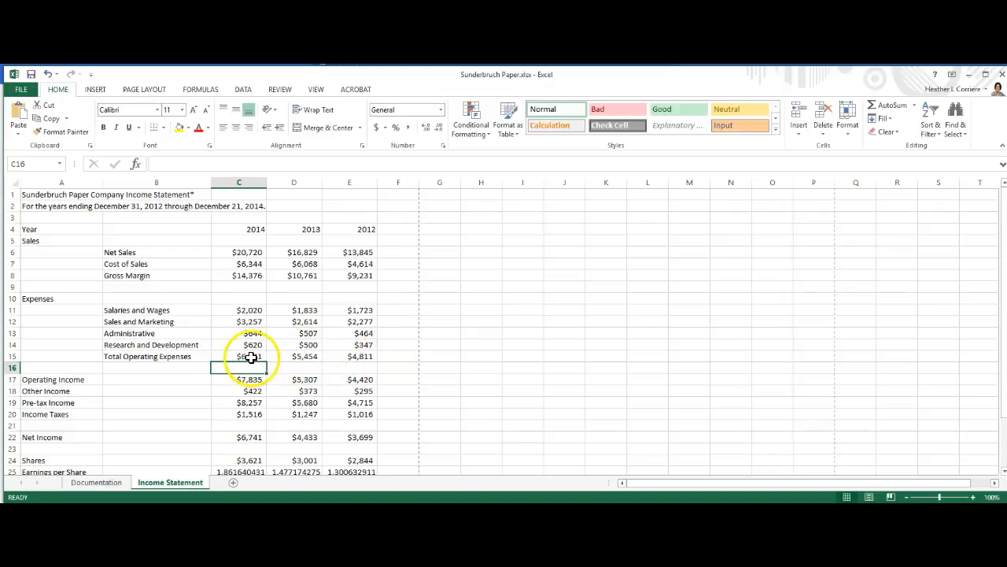
# - In C16, total the four 2014 expense items with =C11+C12+C13+C14 and compare its formula with the one in C15
pyautogui.click(250, 357)
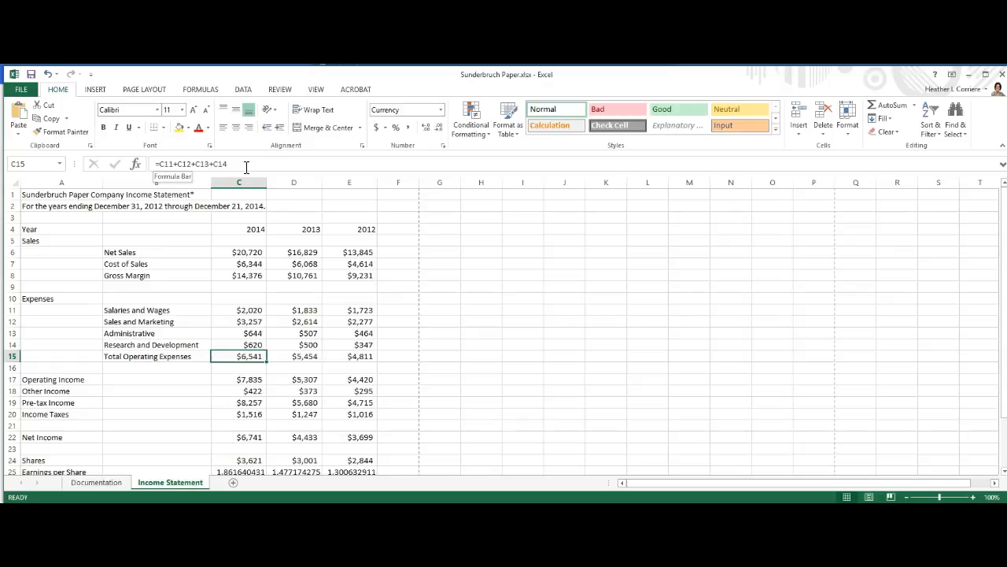
pyautogui.click(236, 367)
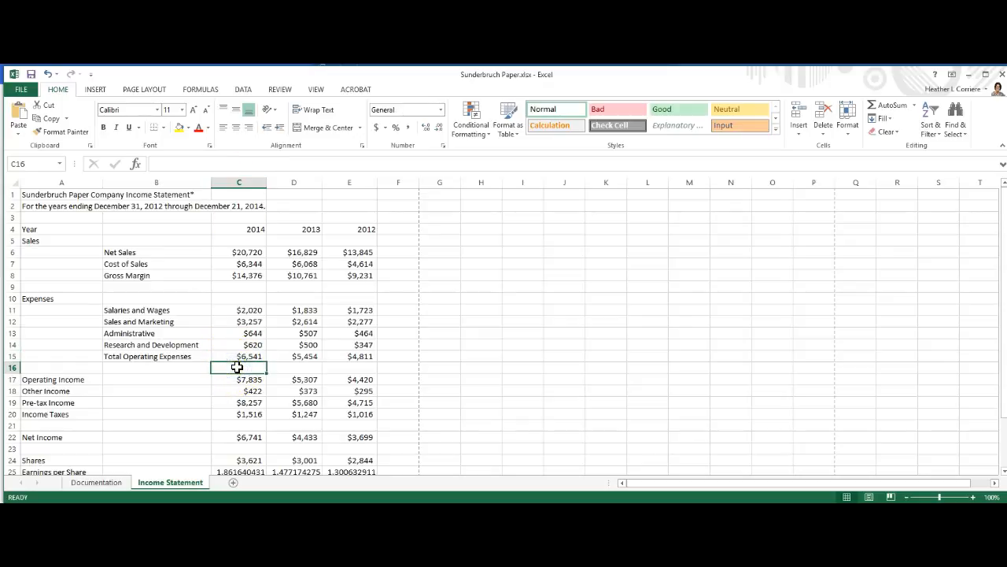
pyautogui.write('=')
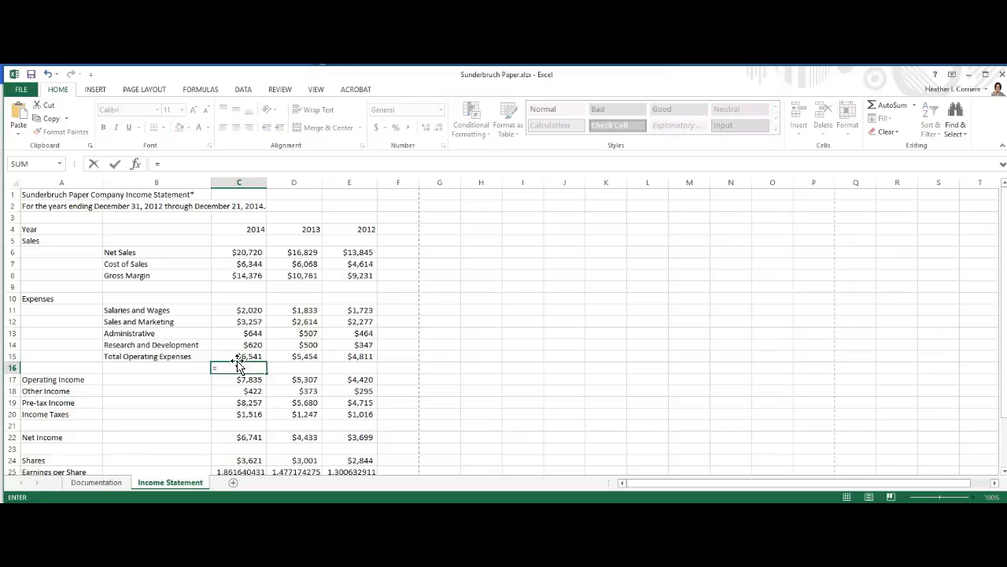
pyautogui.click(240, 311)
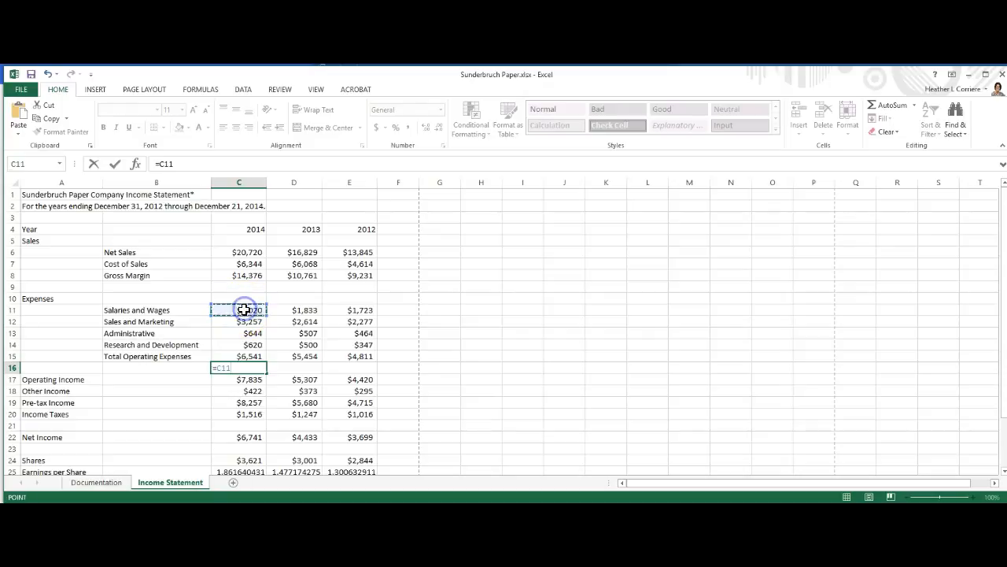
pyautogui.write('+')
pyautogui.click(243, 321)
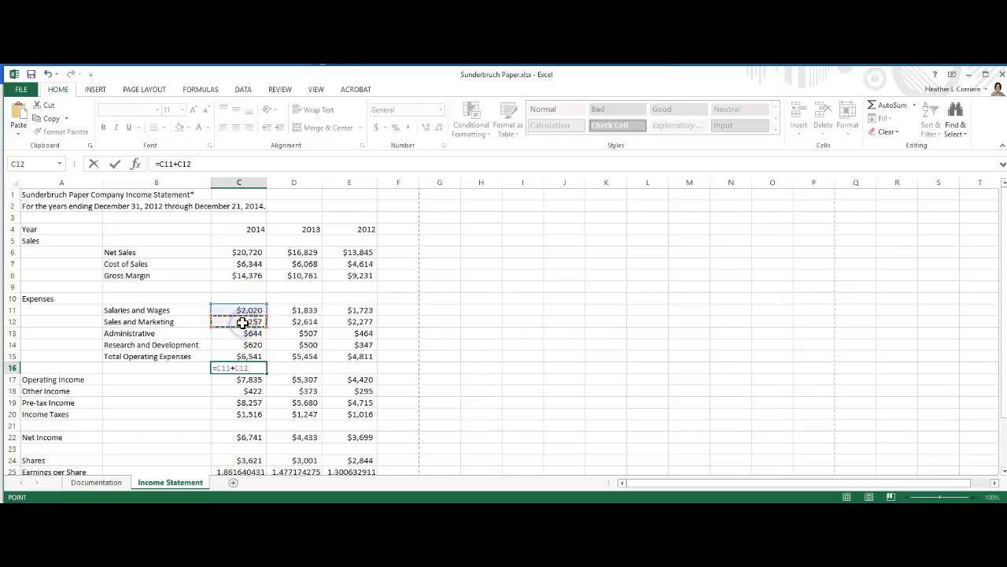
pyautogui.write('+')
pyautogui.click(245, 333)
pyautogui.write('+')
pyautogui.click(246, 346)
pyautogui.write('+')
pyautogui.click(245, 357)
pyautogui.write('+')
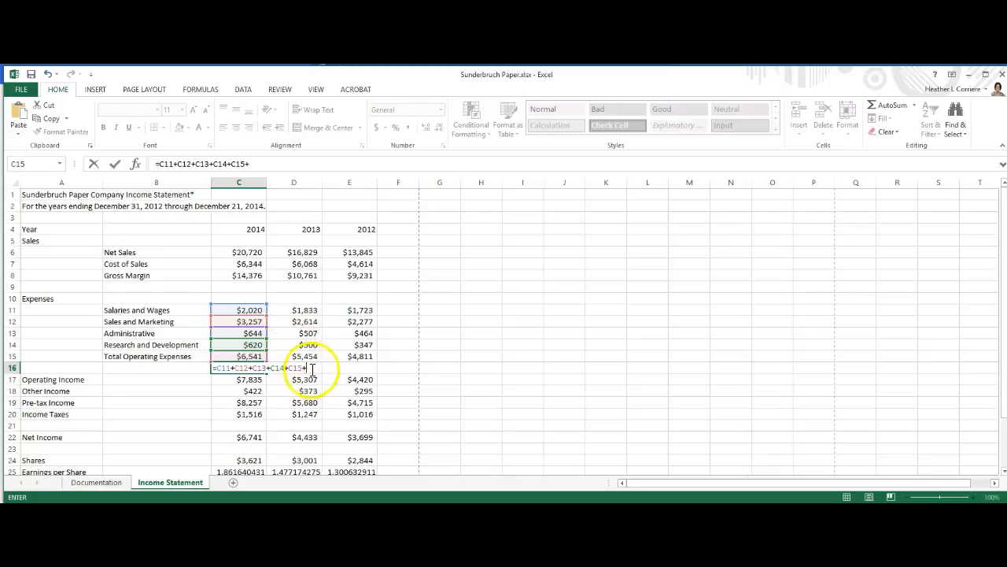
pyautogui.press('BackSpace')
pyautogui.press('BackSpace')
pyautogui.press('BackSpace')
pyautogui.press('BackSpace')
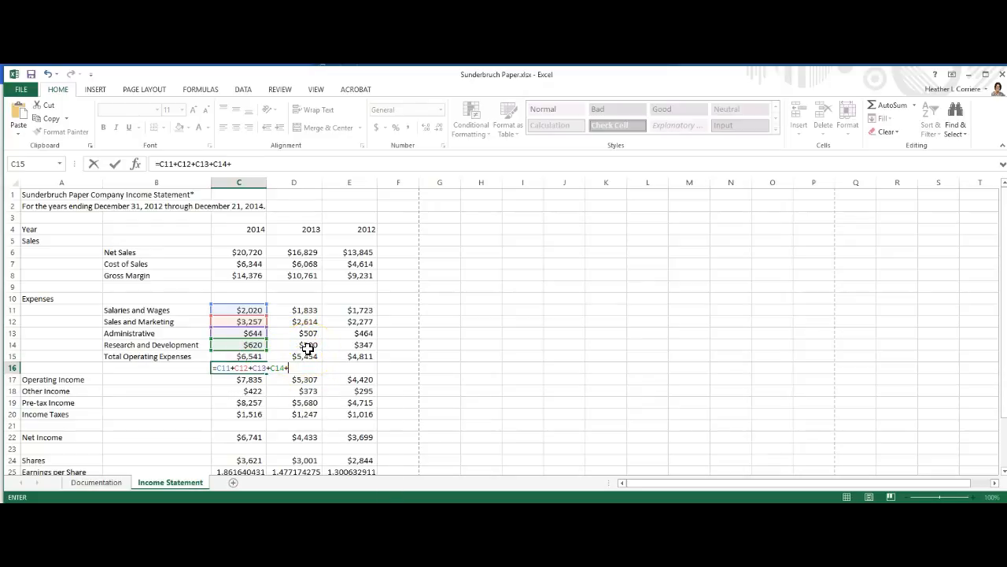
pyautogui.press('Return')
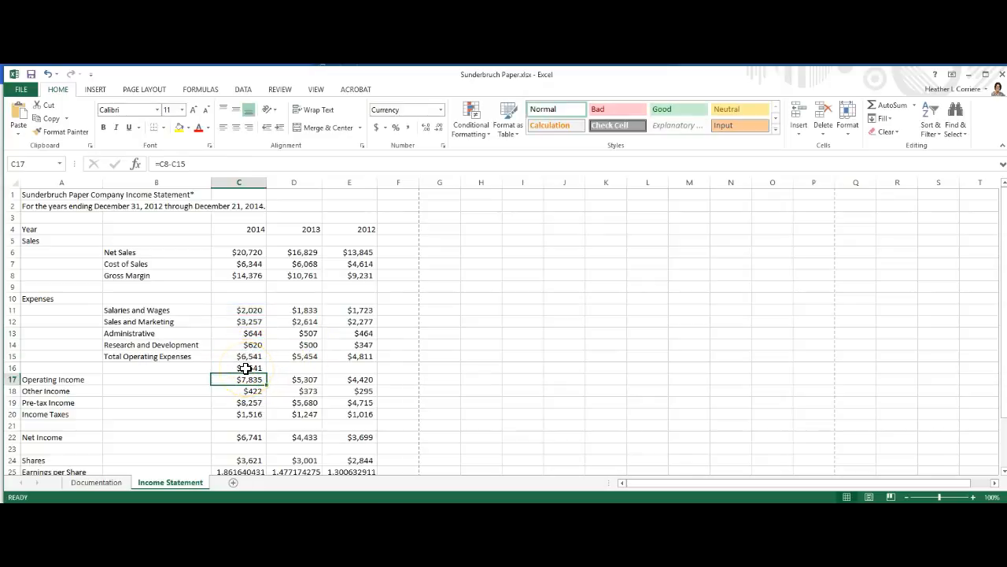
pyautogui.click(237, 355)
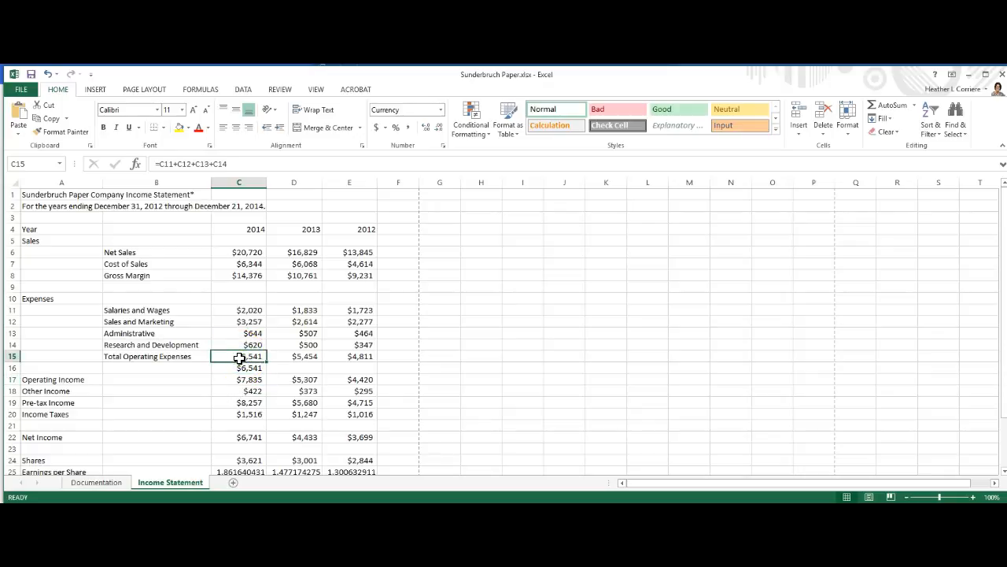
pyautogui.click(240, 367)
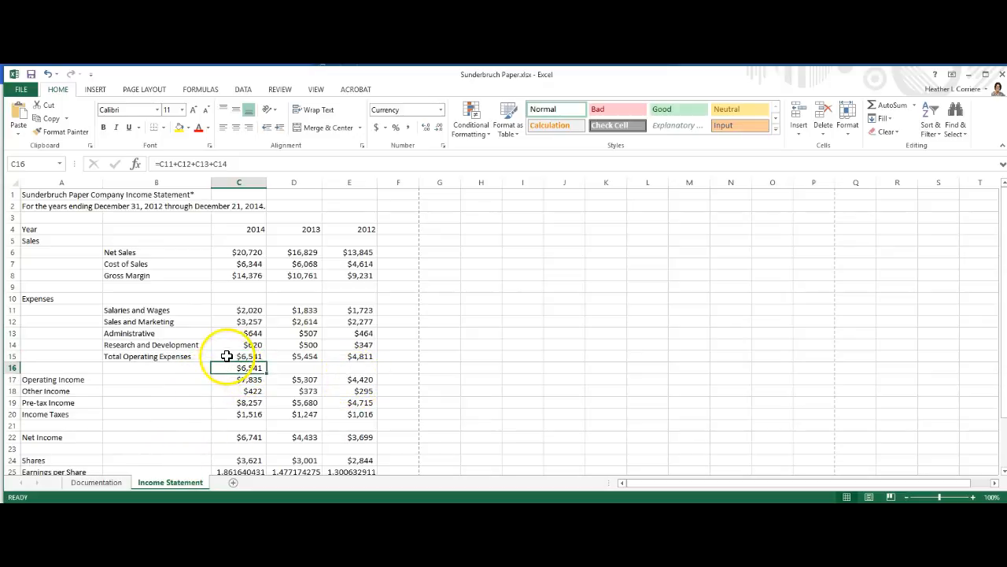
# - In D16, total the 2013 expense items with =SUM(D11:D14) and compare its formula with the one in C16
pyautogui.click(293, 358)
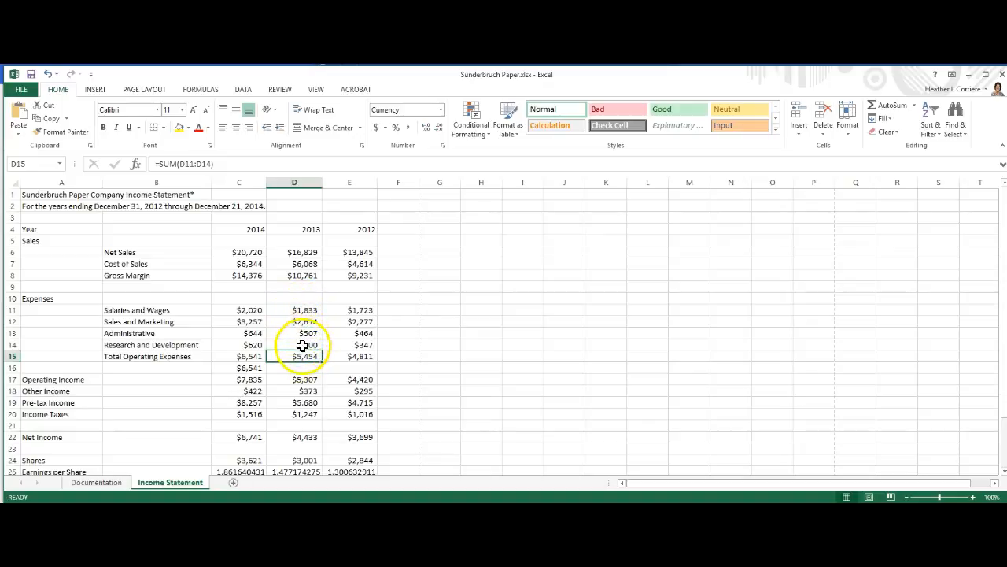
pyautogui.click(295, 367)
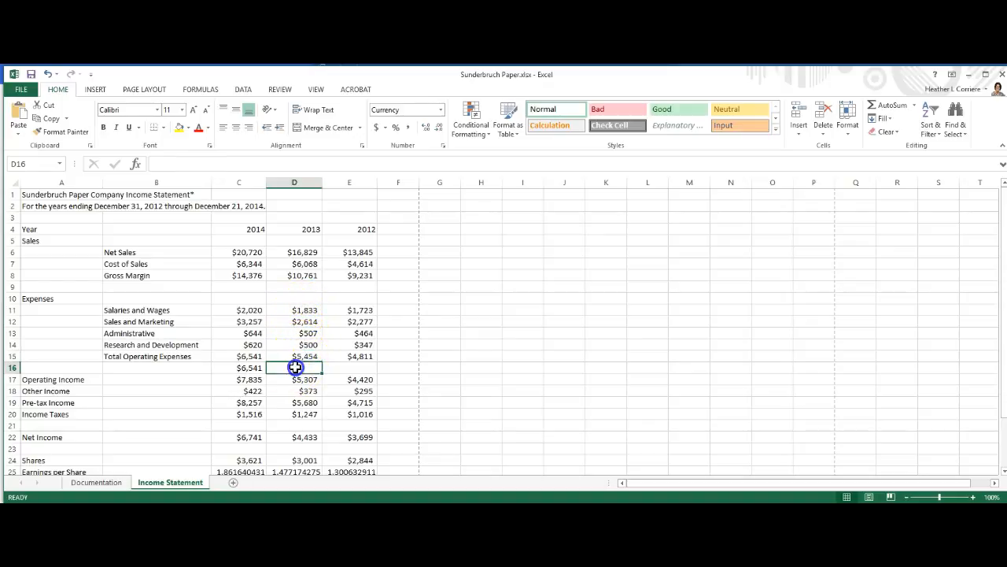
pyautogui.write('=')
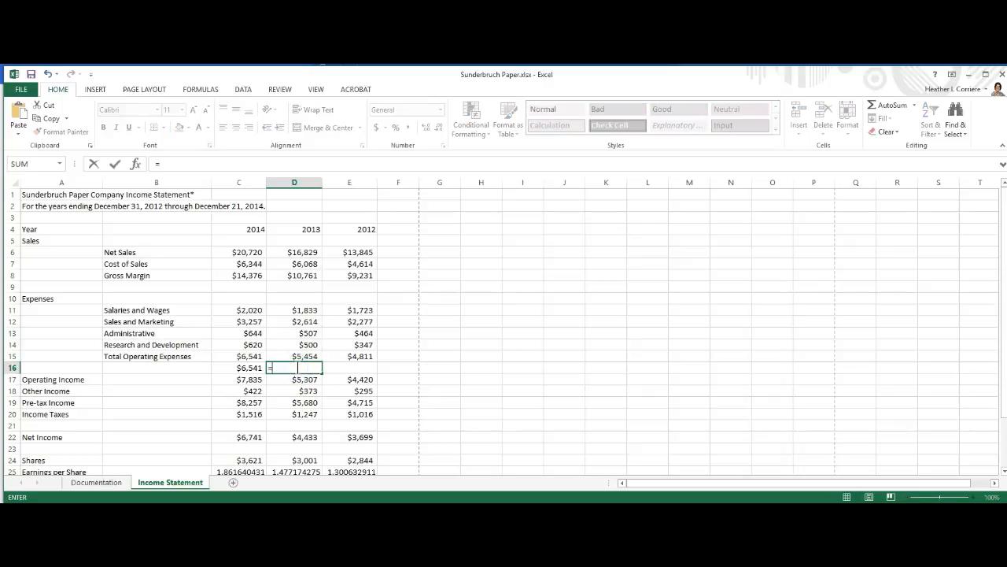
pyautogui.write('S')
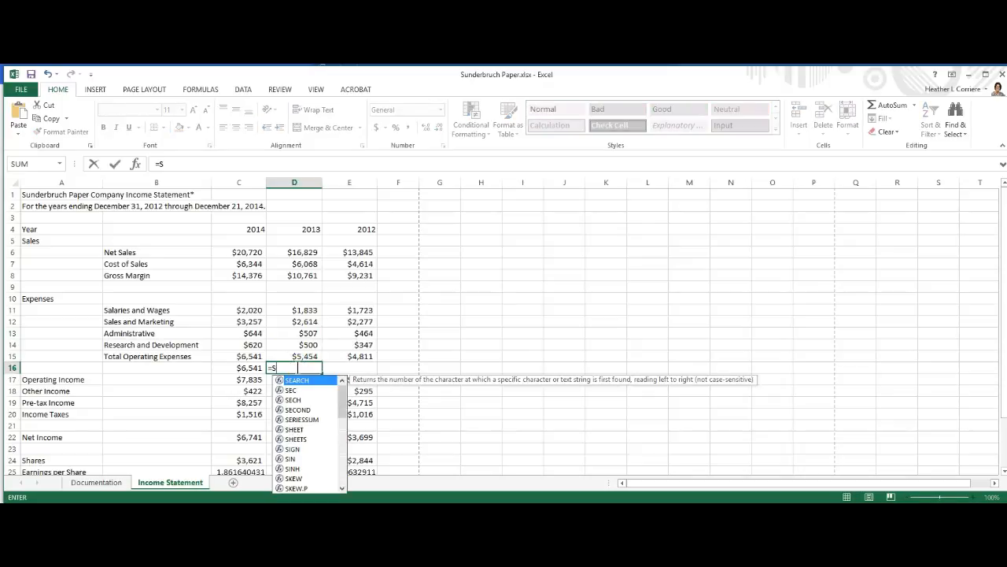
pyautogui.write('u')
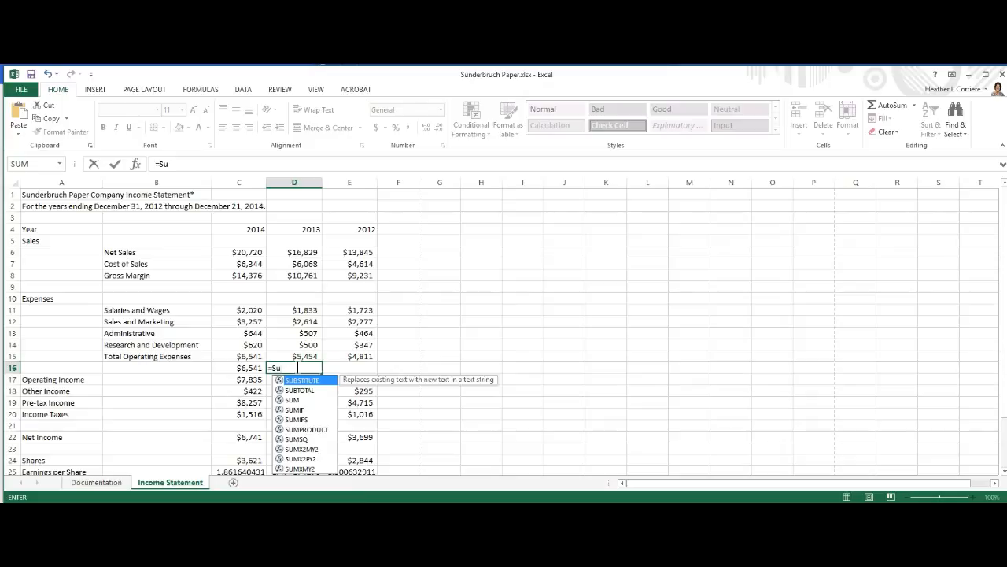
pyautogui.click(293, 399)
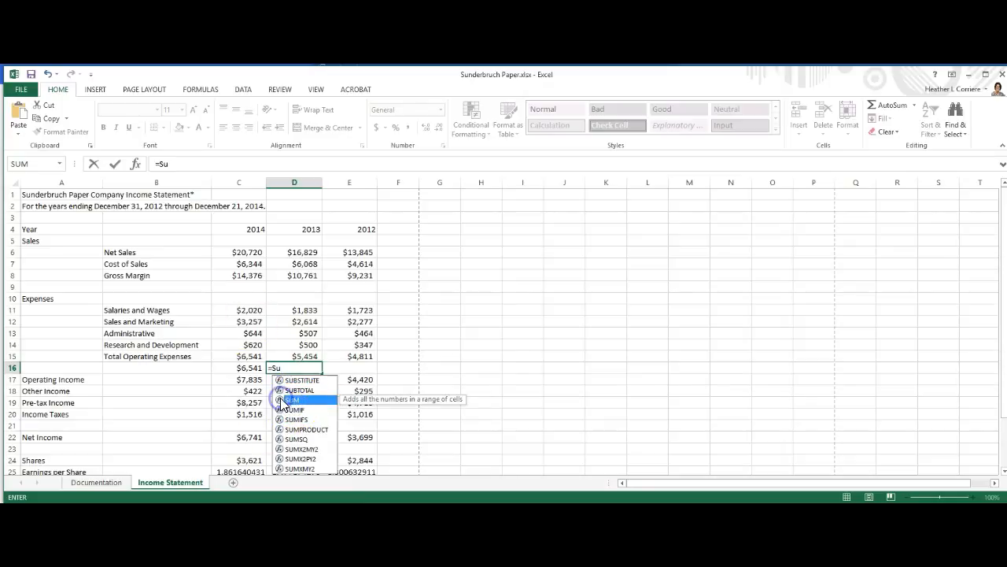
pyautogui.doubleClick(282, 401)
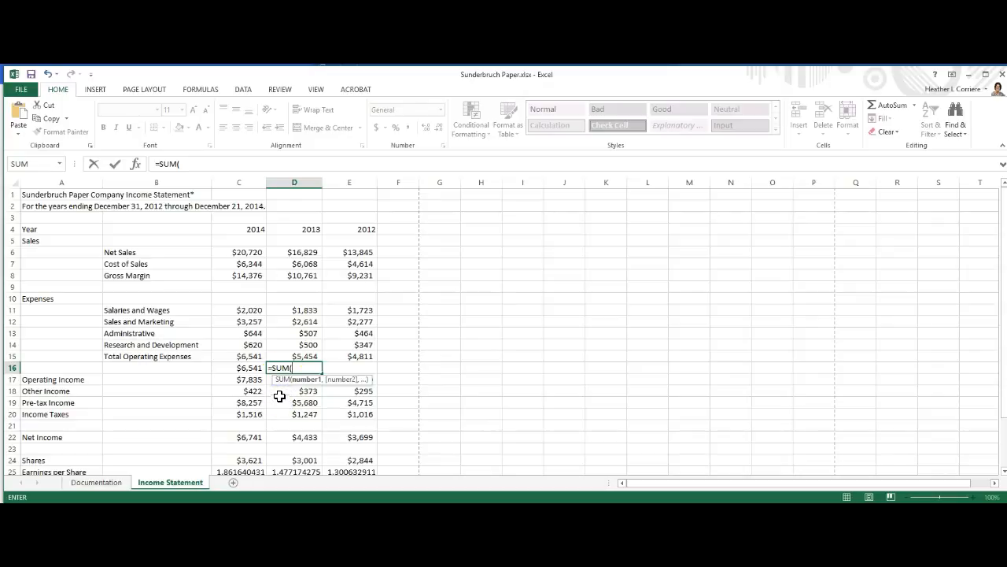
pyautogui.click(293, 309)
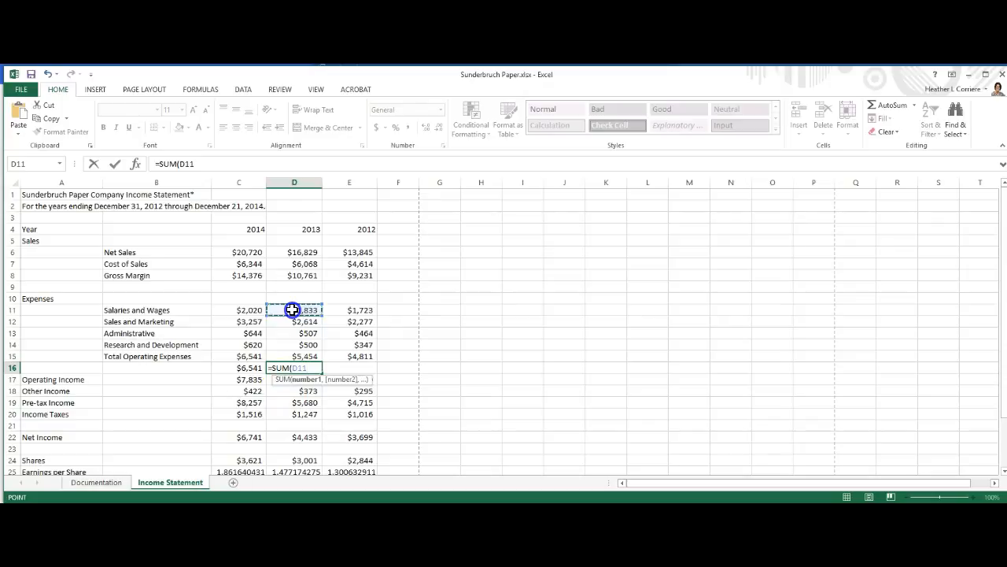
pyautogui.moveTo(292, 309); pyautogui.dragTo(290, 344)
pyautogui.write(')')
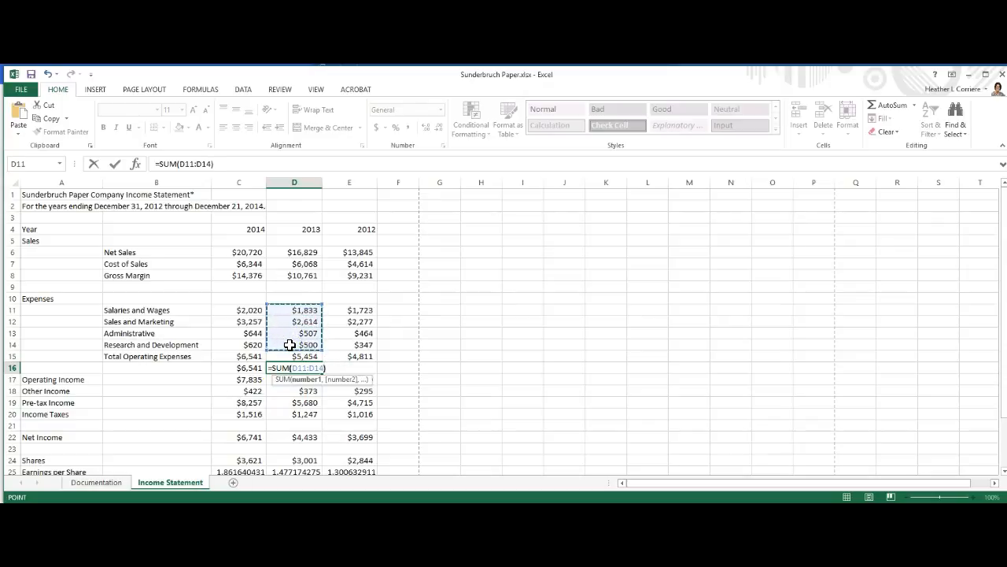
pyautogui.press('Return')
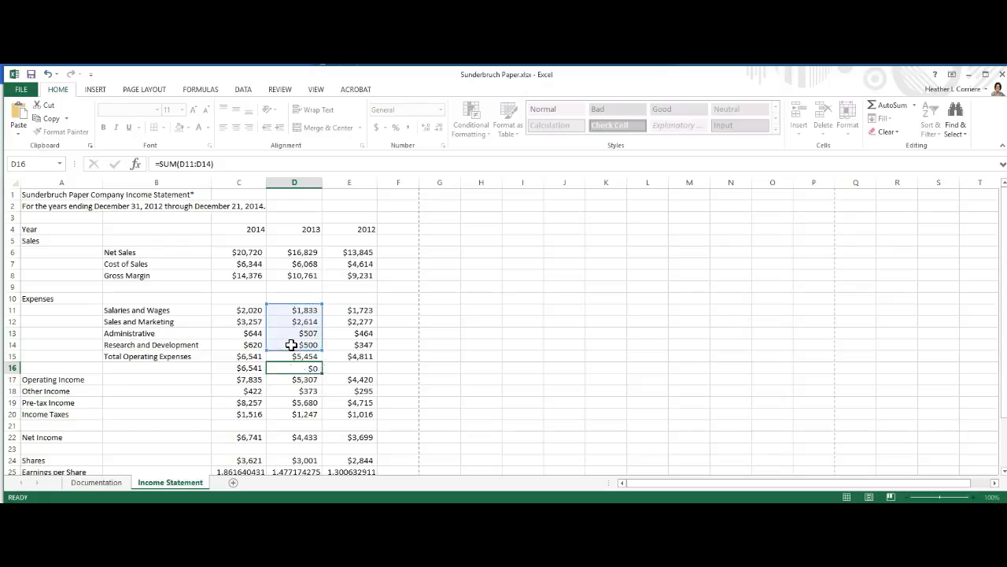
pyautogui.click(291, 368)
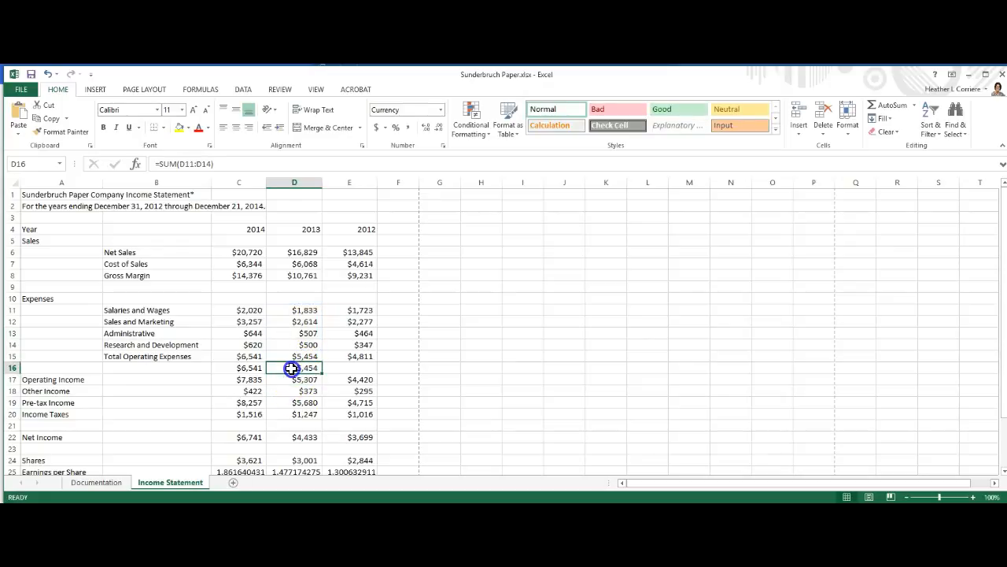
pyautogui.click(243, 368)
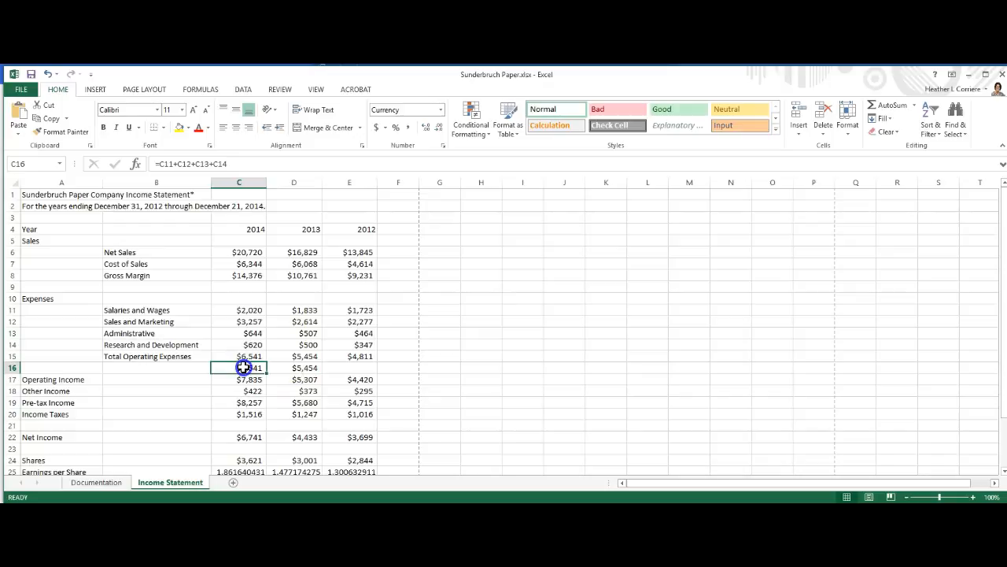
pyautogui.click(300, 367)
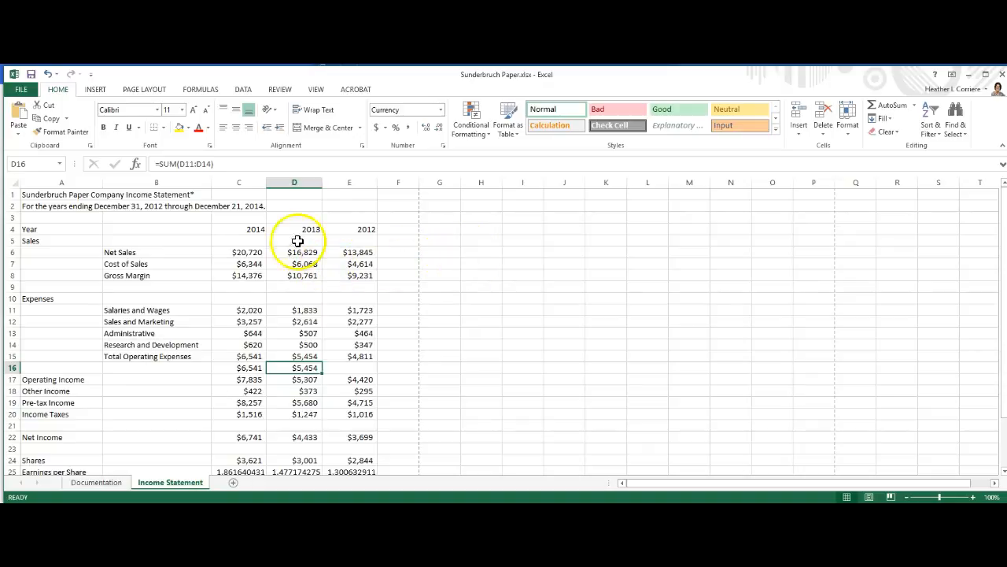
# - Enter the label Net Sales in G6 and link H6 to the 2014 net sales with =C6
pyautogui.click(447, 251)
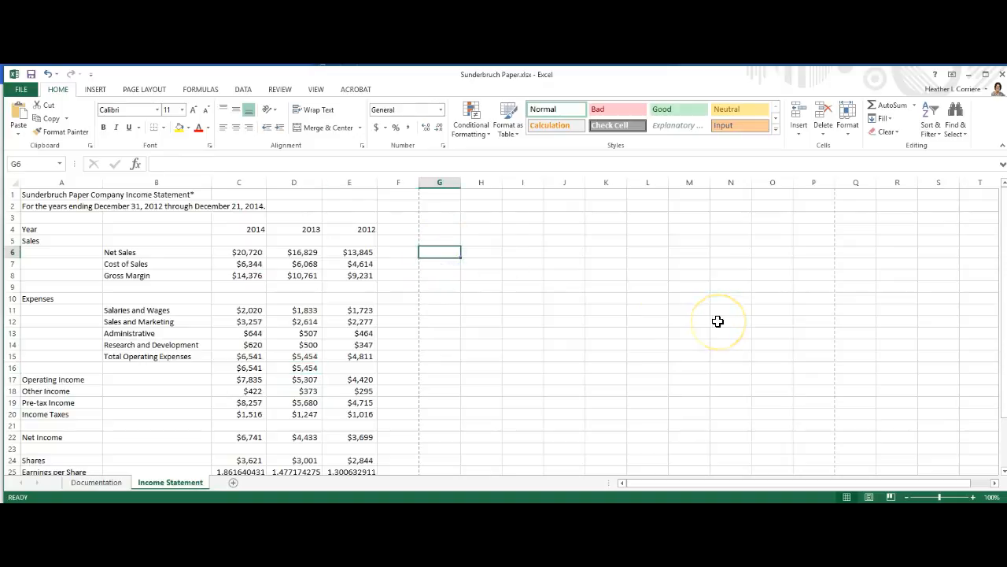
pyautogui.write('Net Sales')
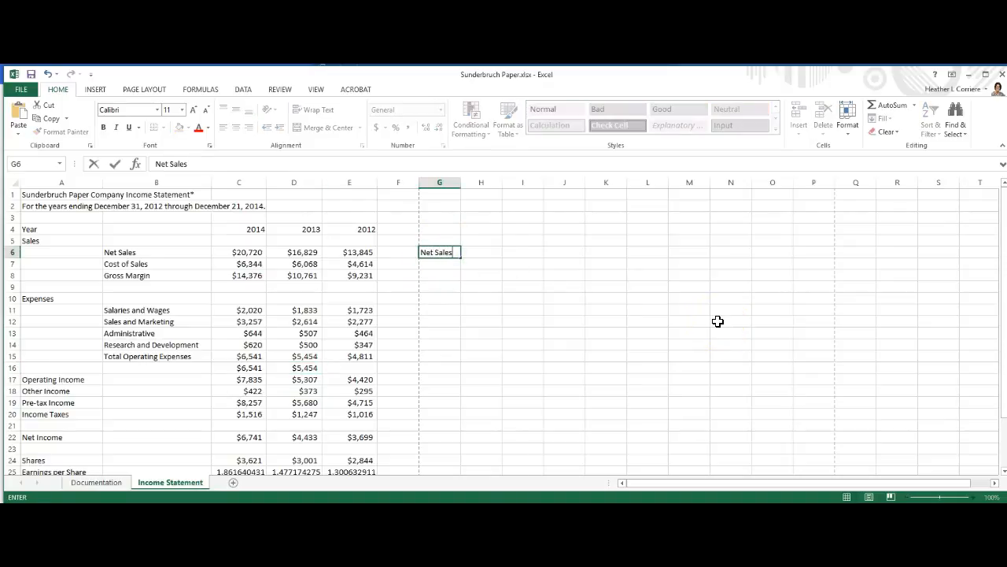
pyautogui.press('Tab')
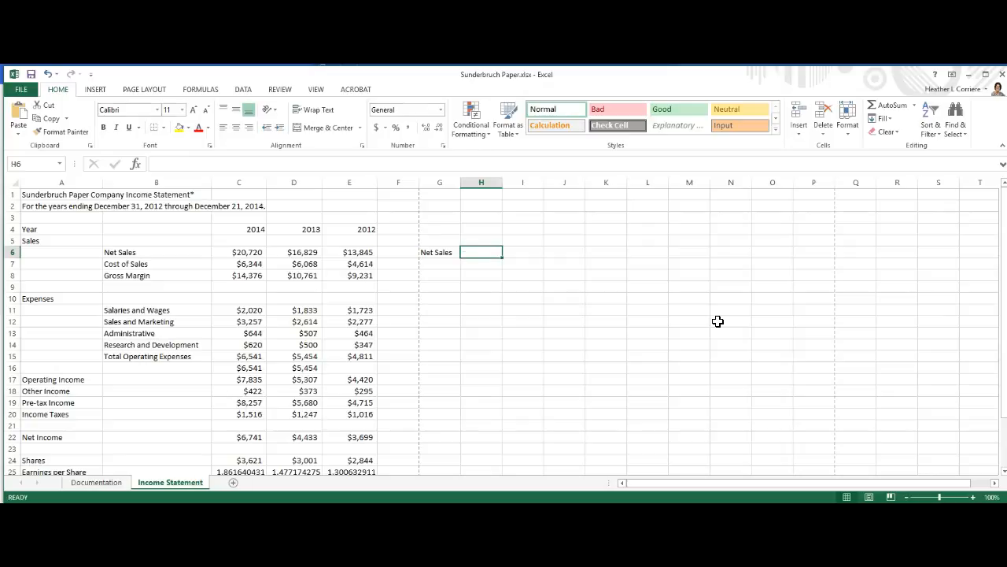
pyautogui.write('=')
pyautogui.click(249, 253)
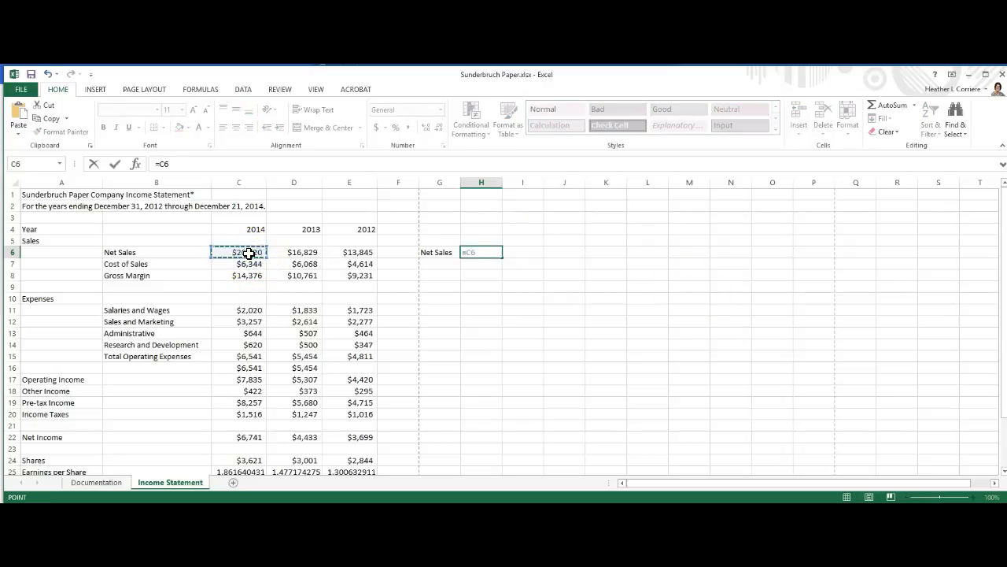
pyautogui.press('Return')
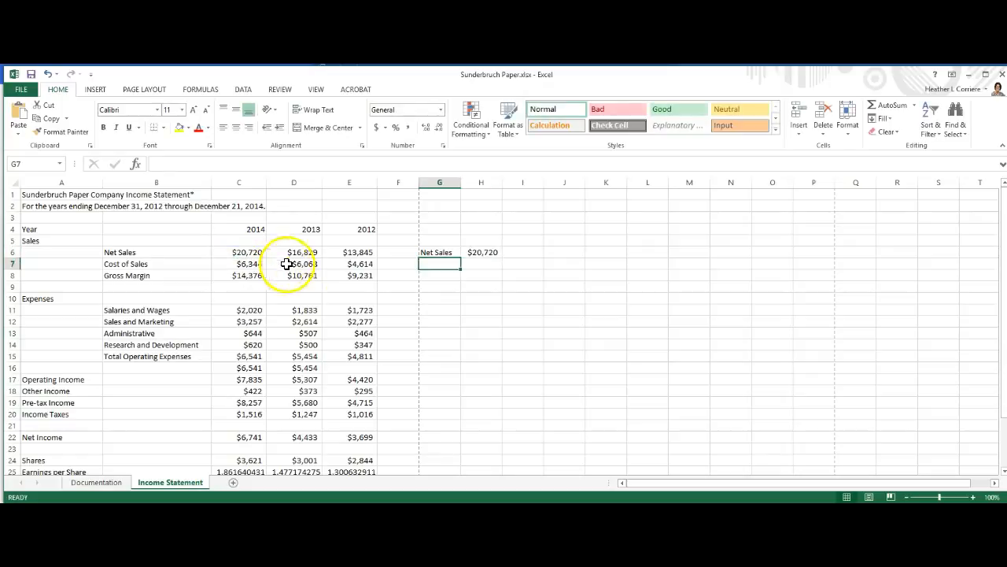
pyautogui.click(493, 252)
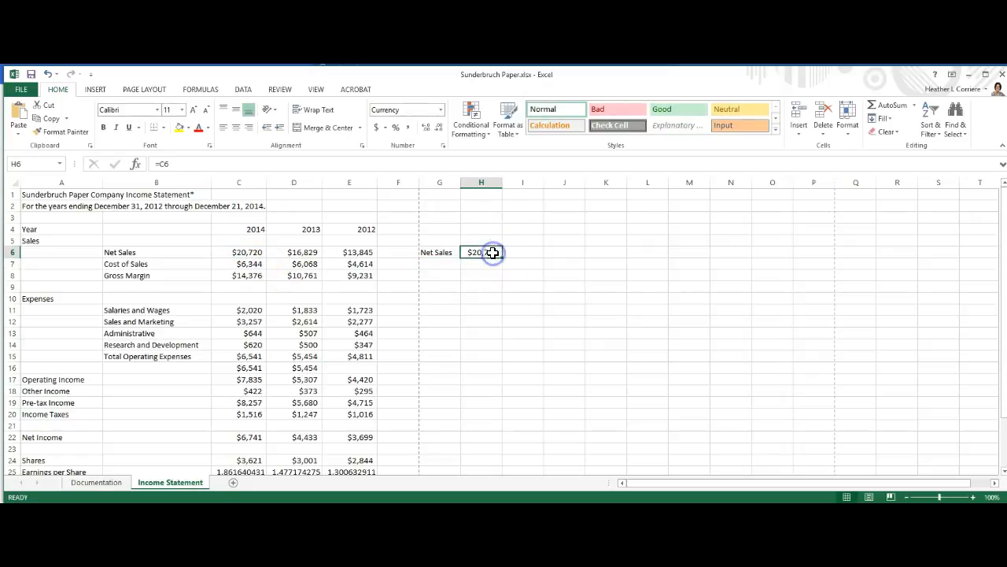
pyautogui.click(246, 251)
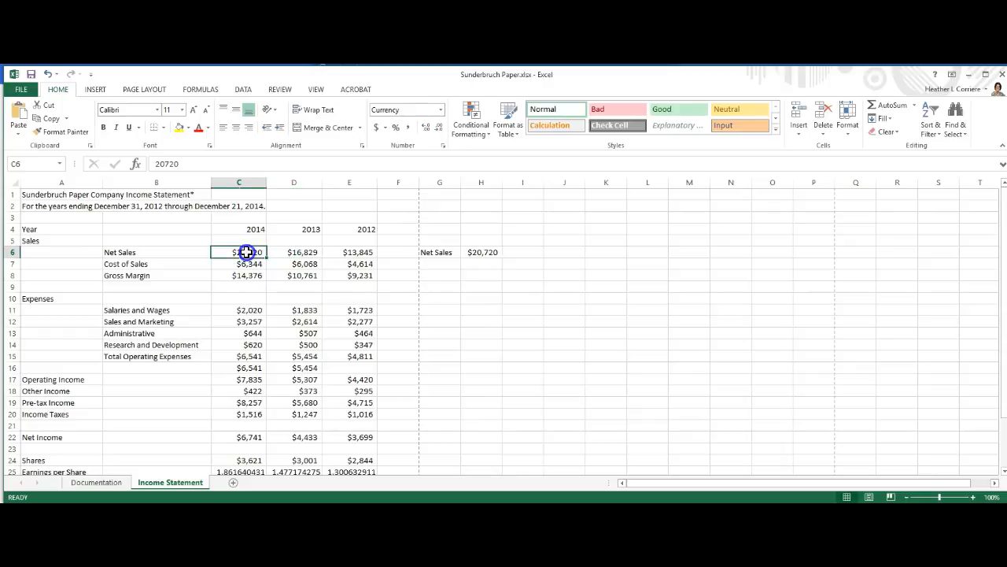
# - Try filling the H6 formula down through H9 to check its relative references, and undo the fill
pyautogui.click(481, 253)
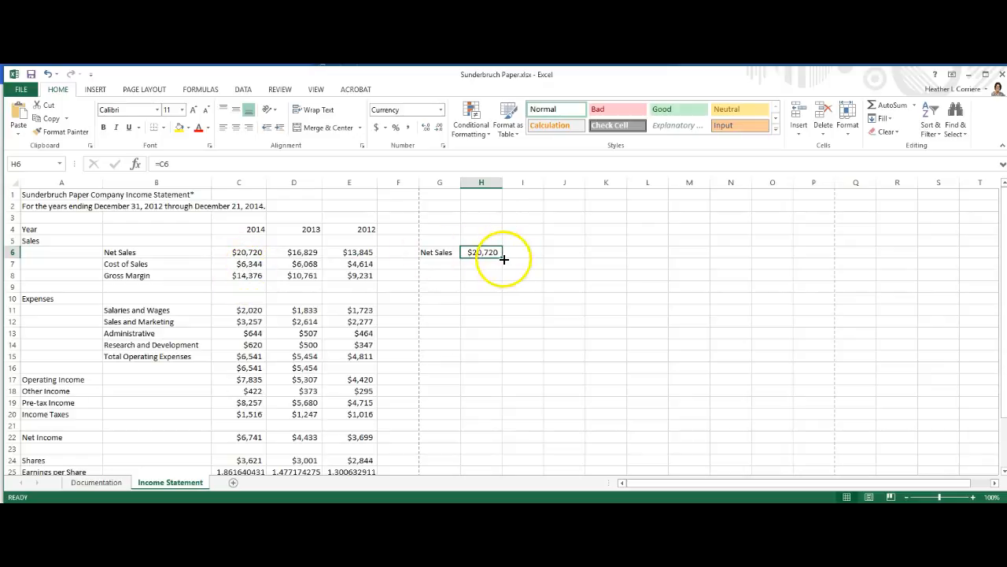
pyautogui.moveTo(503, 258); pyautogui.dragTo(499, 293)
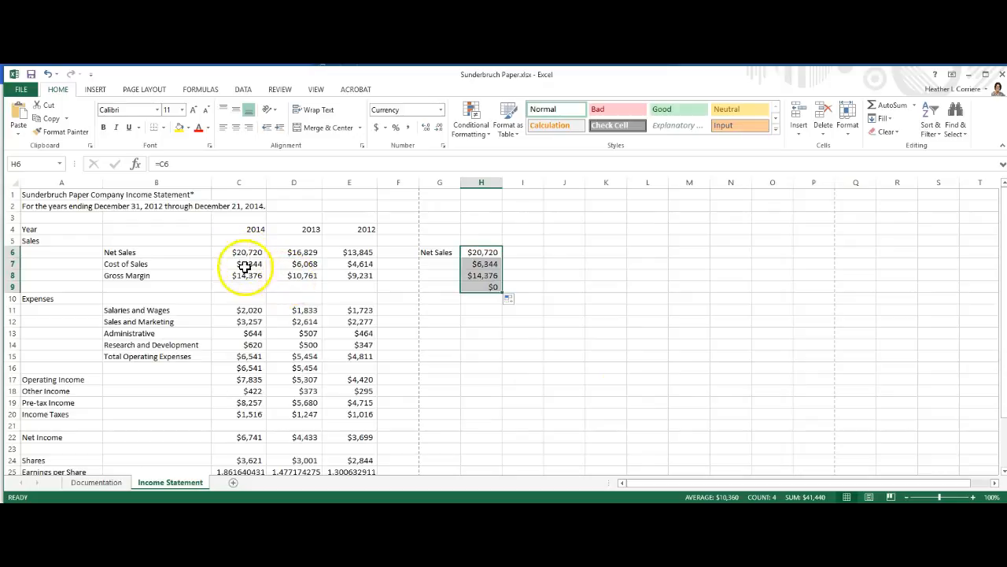
pyautogui.click(484, 264)
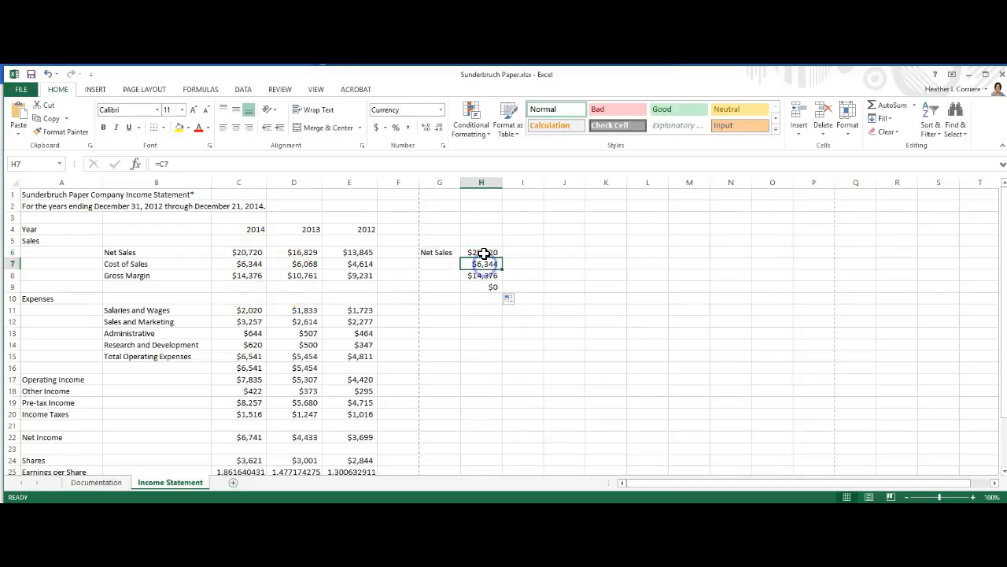
pyautogui.click(482, 276)
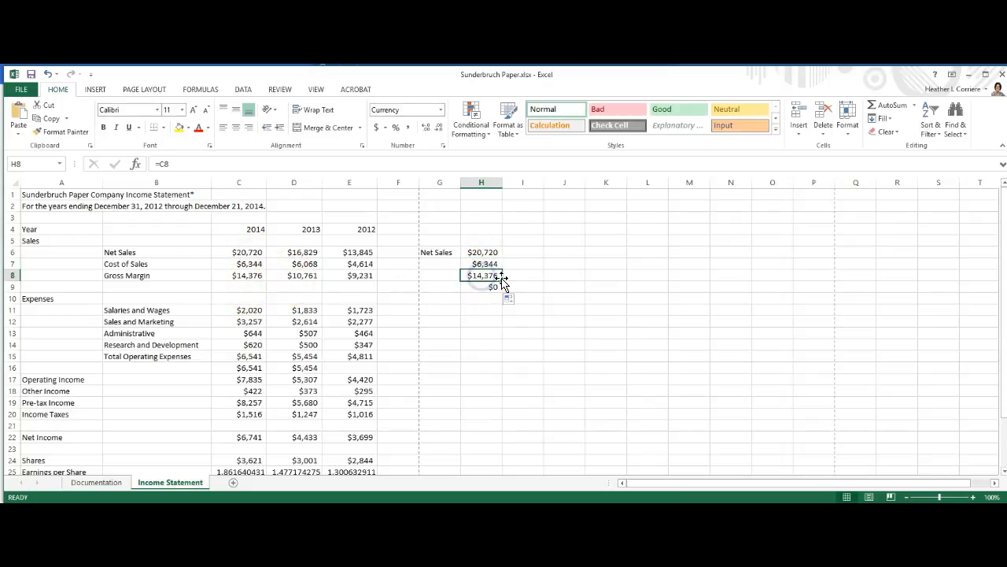
pyautogui.hotkey('ctrl', 'z')
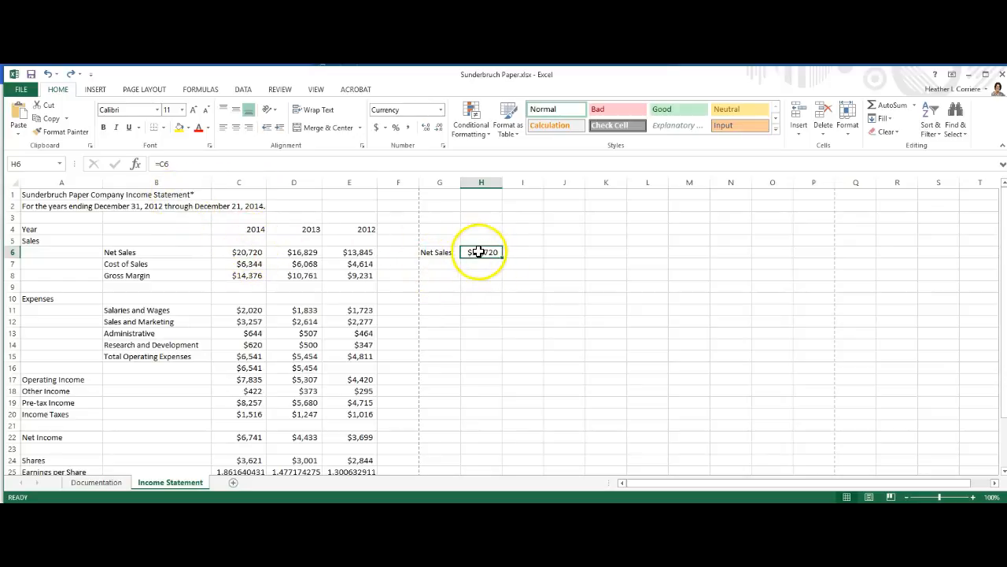
# - Change the H6 formula to the absolute reference =$C$6, trying the mixed forms =$C6 and =C$6 along the way
pyautogui.click(163, 163)
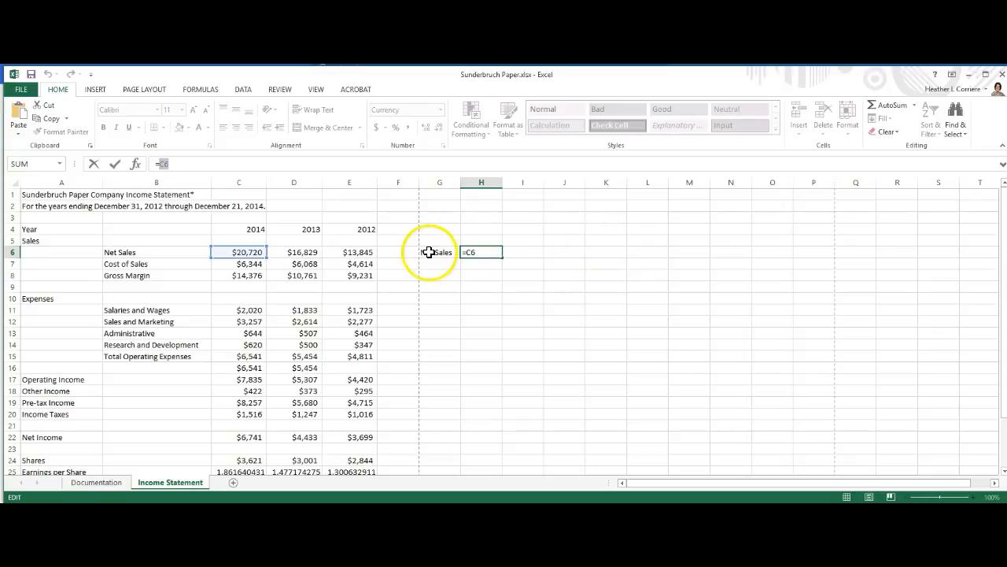
pyautogui.click(162, 164)
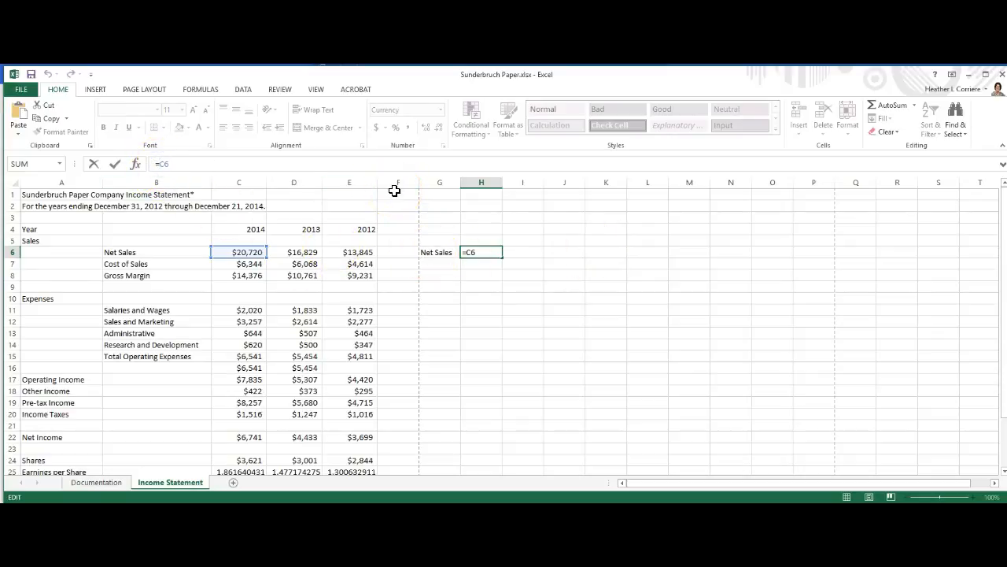
pyautogui.click(164, 164)
pyautogui.press('BackSpace')
pyautogui.click(163, 164)
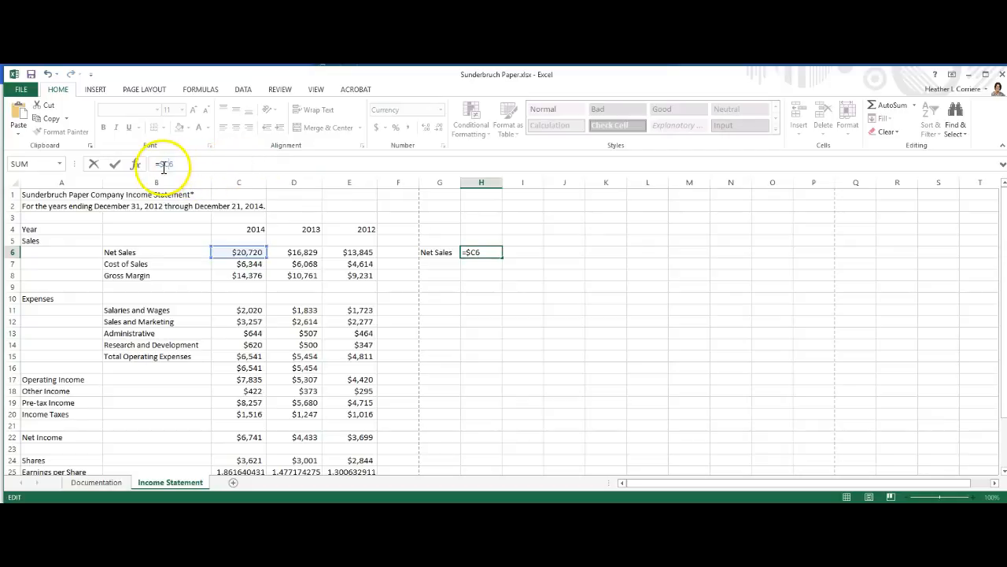
pyautogui.press('BackSpace')
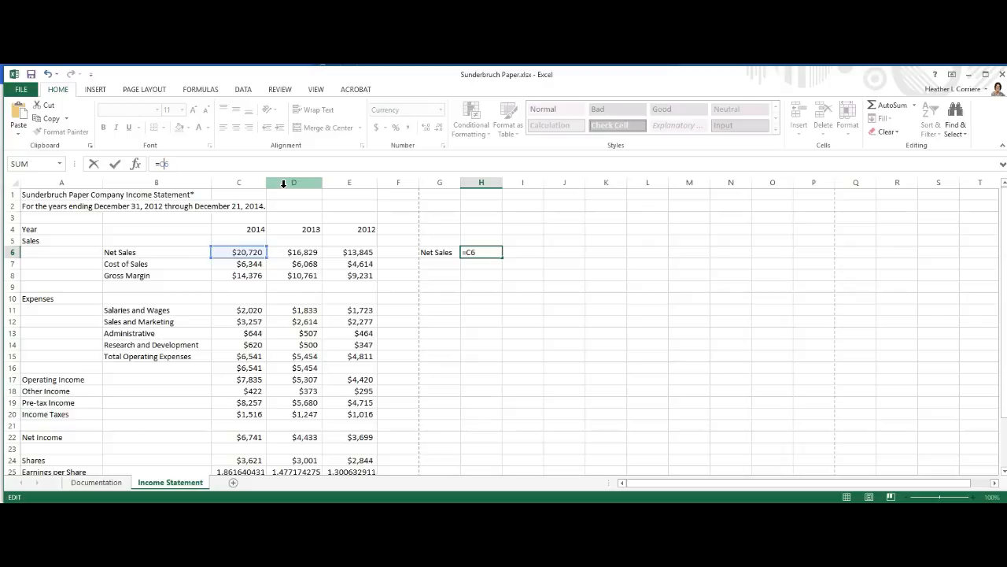
pyautogui.press('F4')
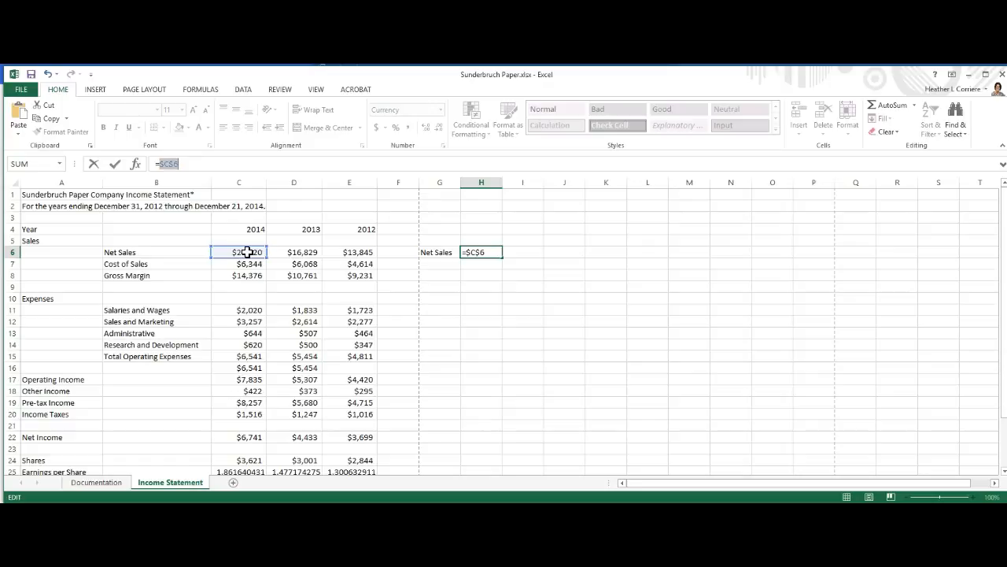
pyautogui.press('F4')
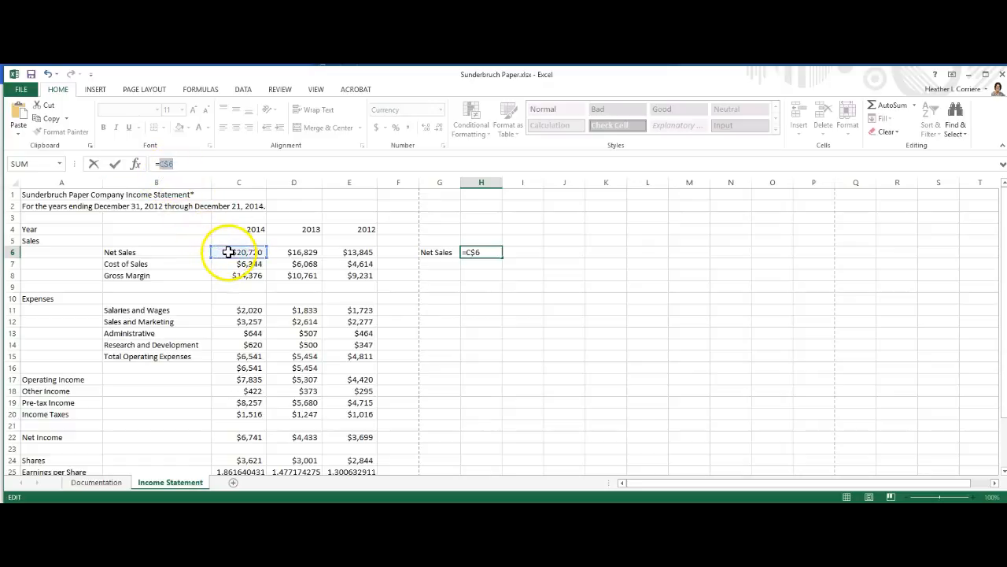
pyautogui.press('F4')
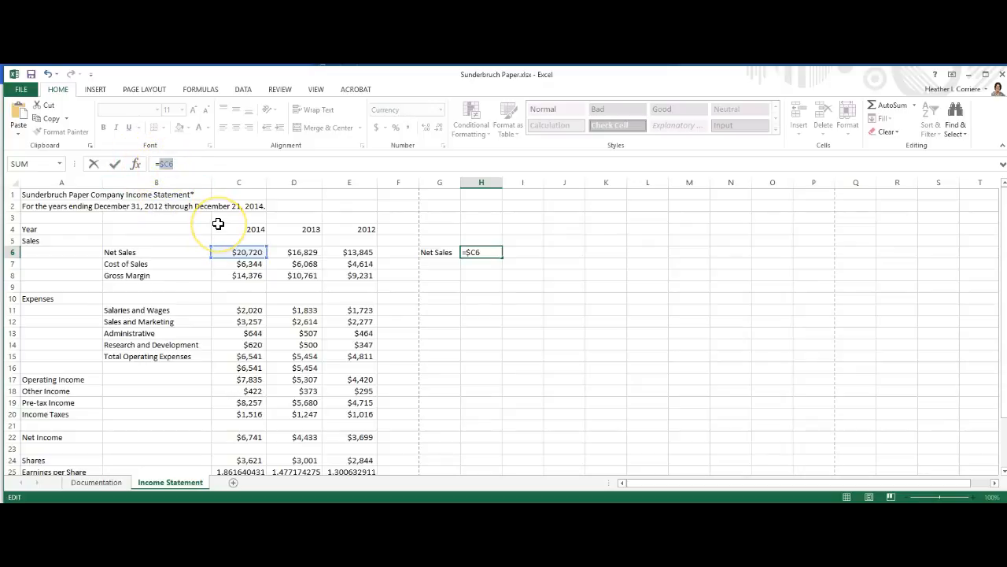
pyautogui.press('F4')
pyautogui.press('F4')
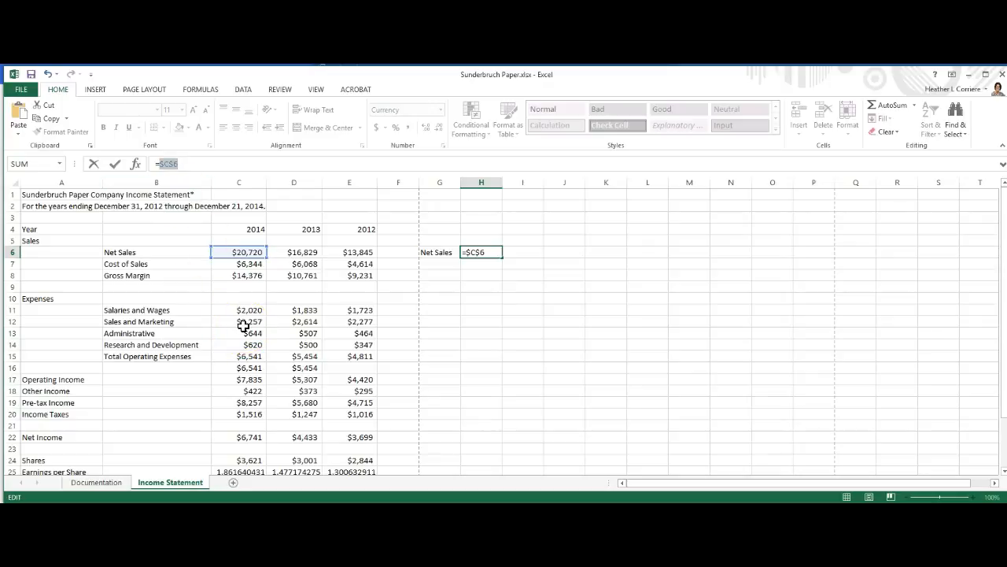
pyautogui.press('Return')
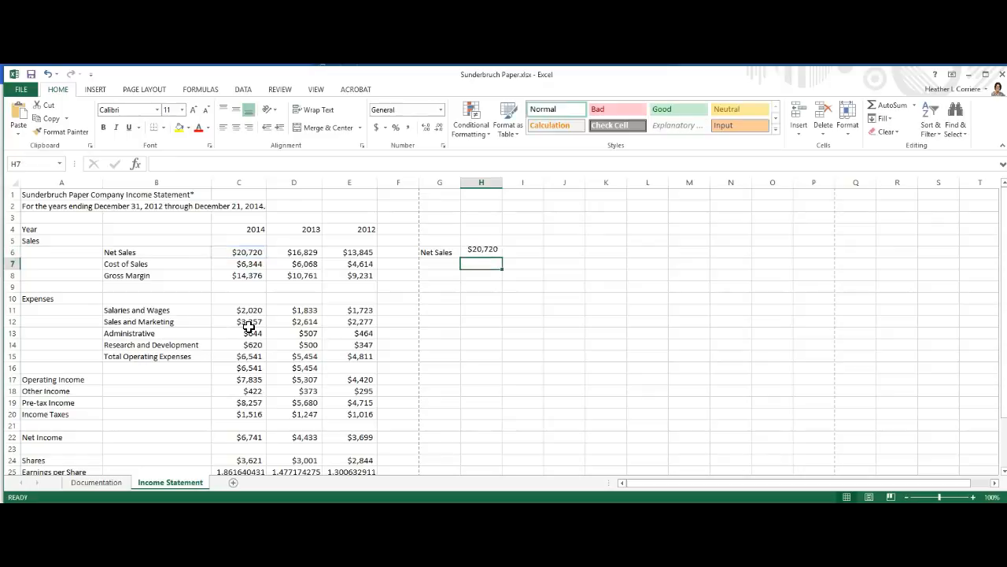
# - Try filling the absolute H6 formula down through H9, inspect the copied formulas, and undo the fill
pyautogui.click(482, 253)
pyautogui.moveTo(502, 258); pyautogui.dragTo(498, 298)
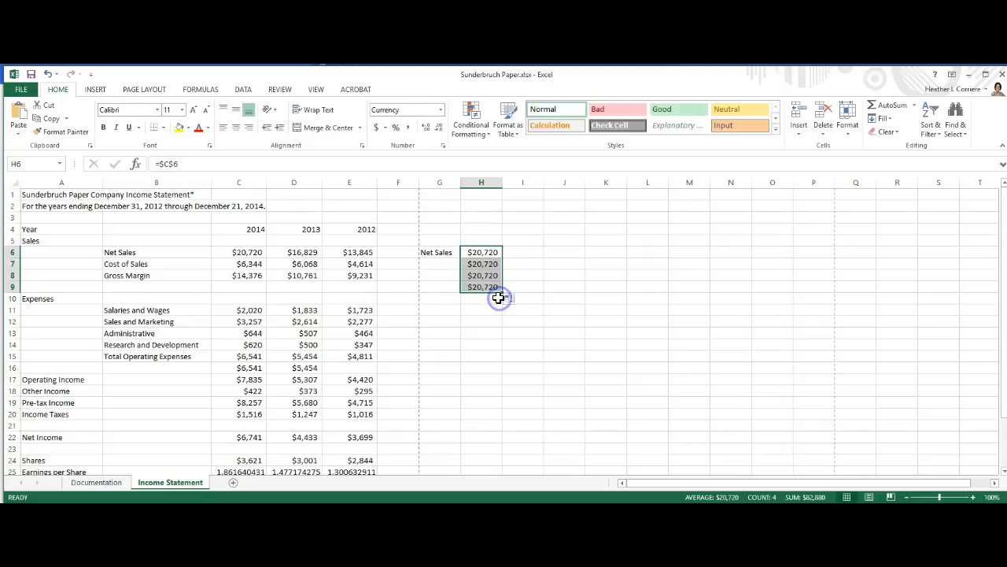
pyautogui.click(484, 264)
pyautogui.click(484, 276)
pyautogui.click(483, 287)
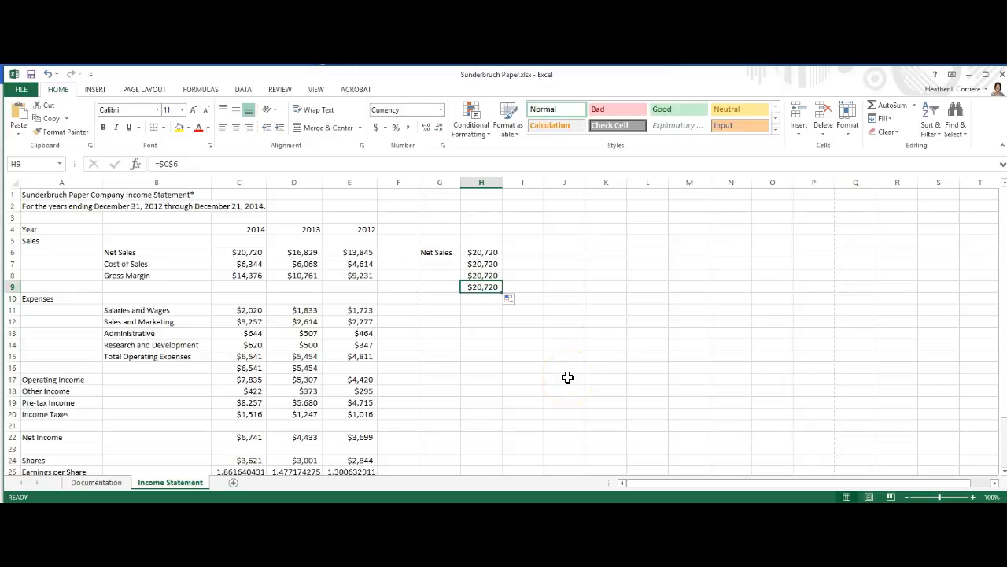
pyautogui.hotkey('ctrl', 'z')
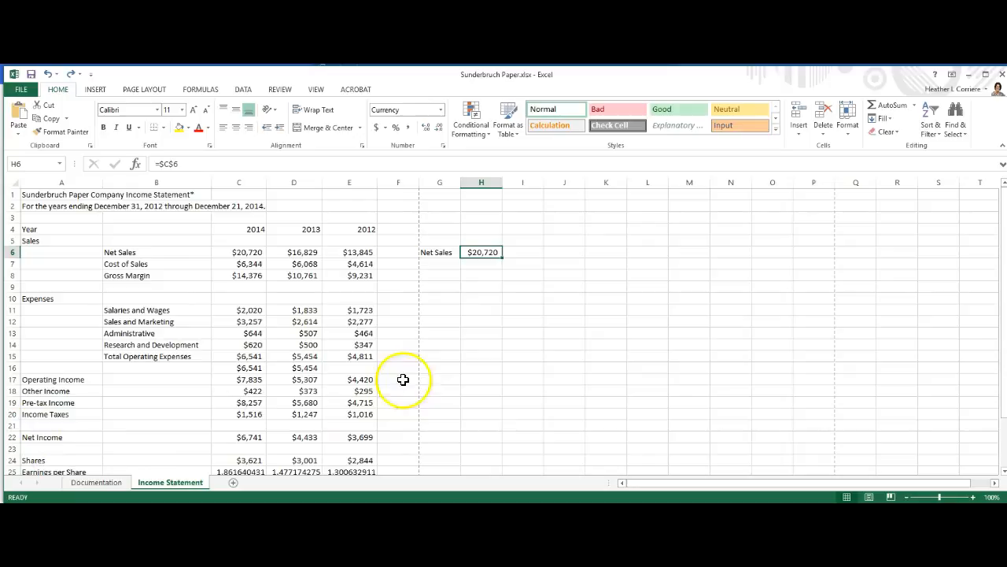
# - Enter the label Net Income in G7 and the year heading 2014 in H4
pyautogui.click(451, 266)
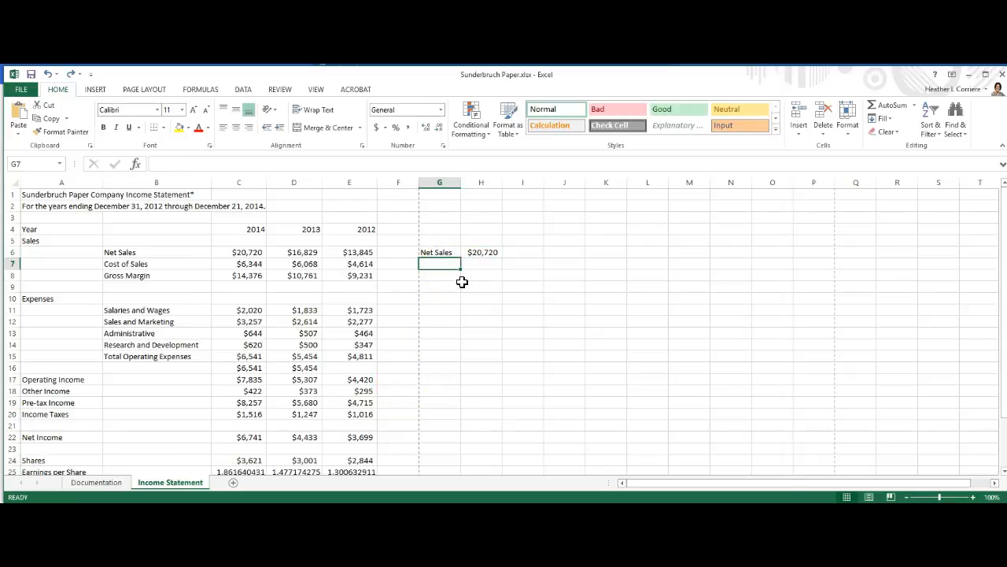
pyautogui.write('Net Income')
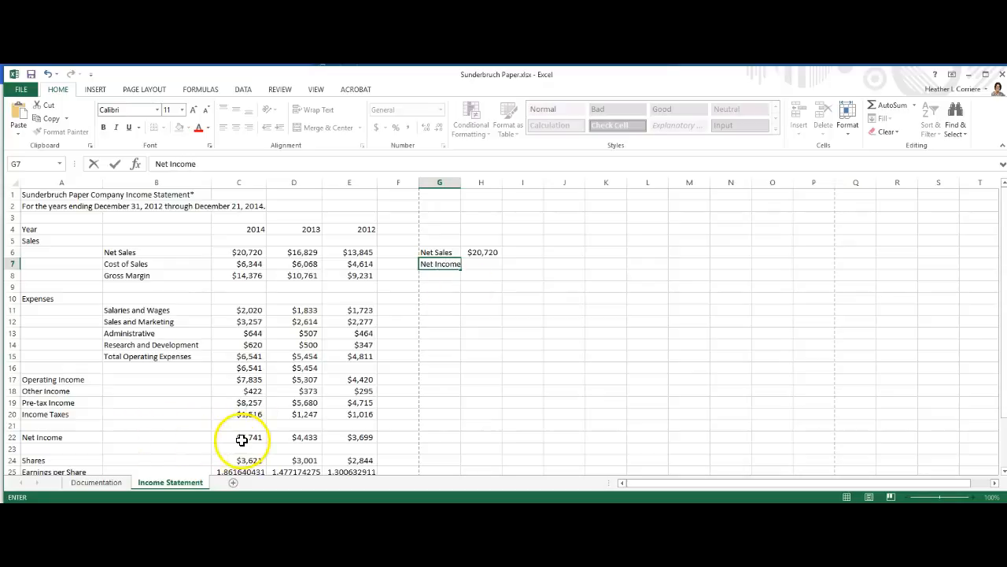
pyautogui.click(479, 227)
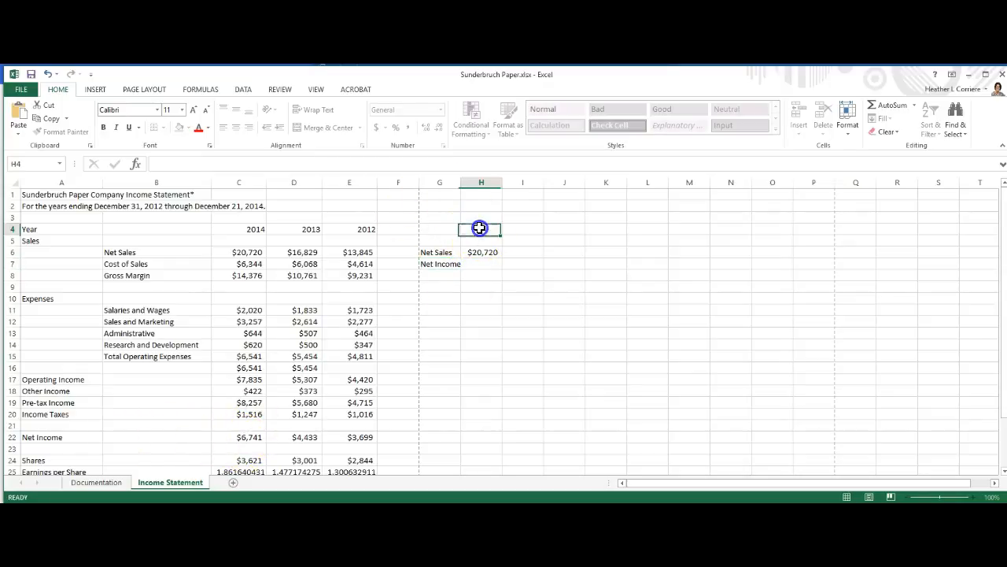
pyautogui.write('2014')
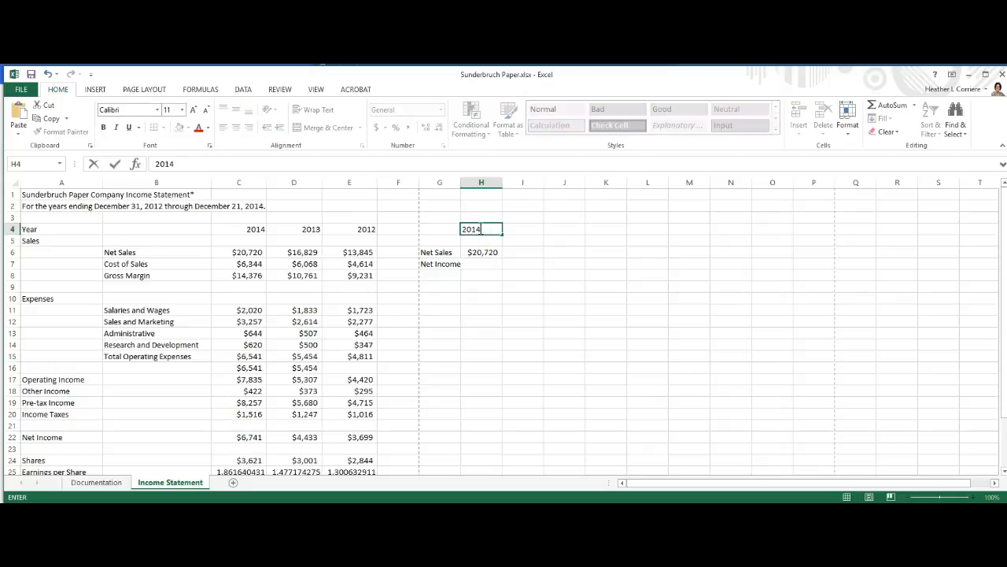
pyautogui.press('Return')
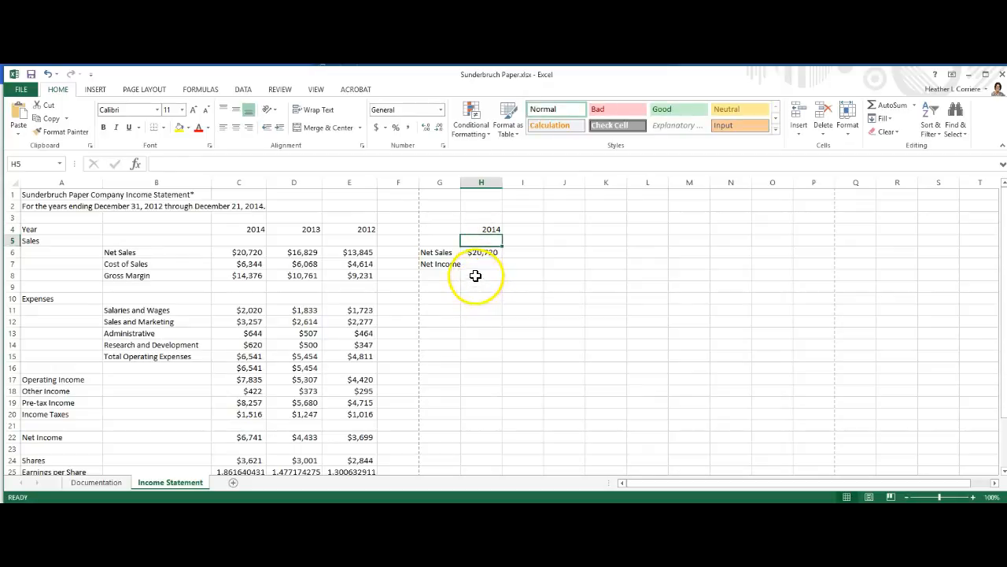
# - Link H7 to the 2014 net income with the absolute reference =$C$22
pyautogui.click(475, 266)
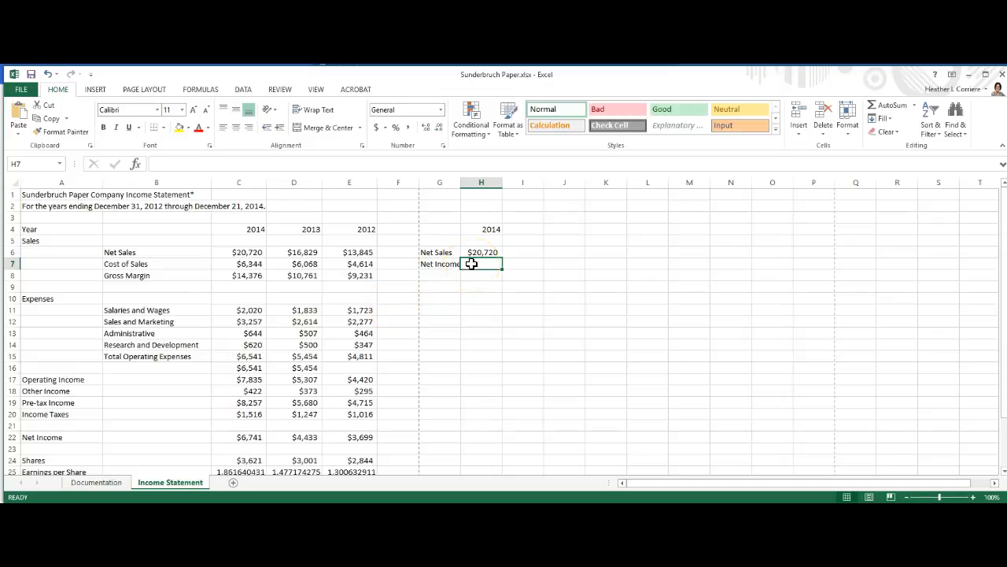
pyautogui.write('=')
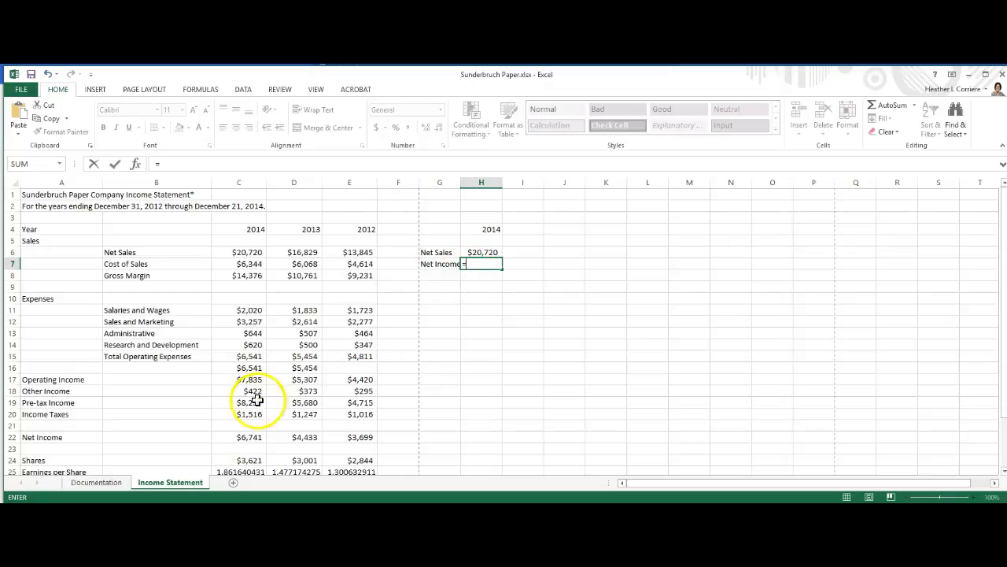
pyautogui.click(246, 439)
pyautogui.press('F4')
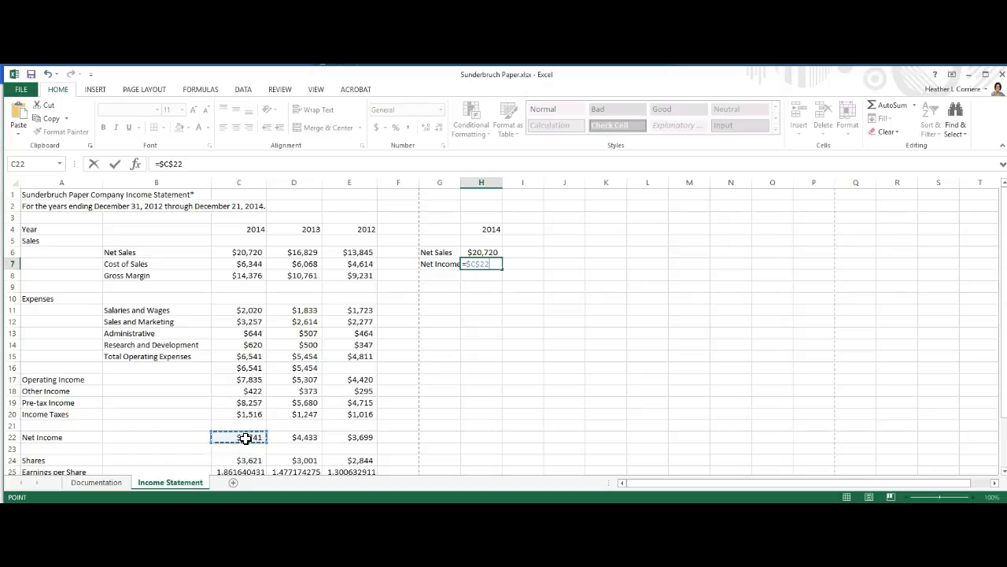
pyautogui.press('Return')
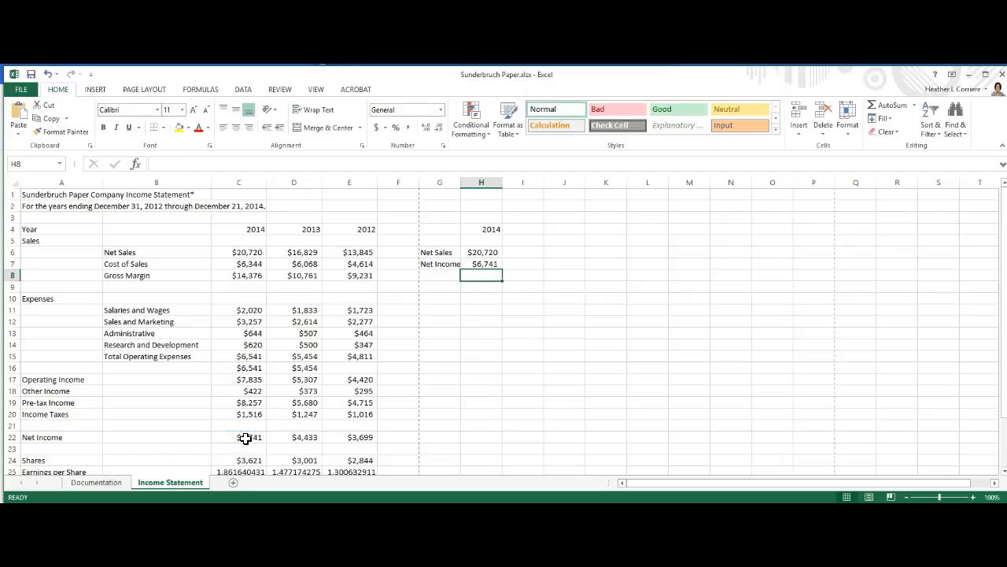
# - Fill the Net Sales formula in H6 and the Net Income formula in H7 across through column K
pyautogui.click(487, 253)
pyautogui.moveTo(501, 258); pyautogui.dragTo(620, 264)
pyautogui.click(482, 265)
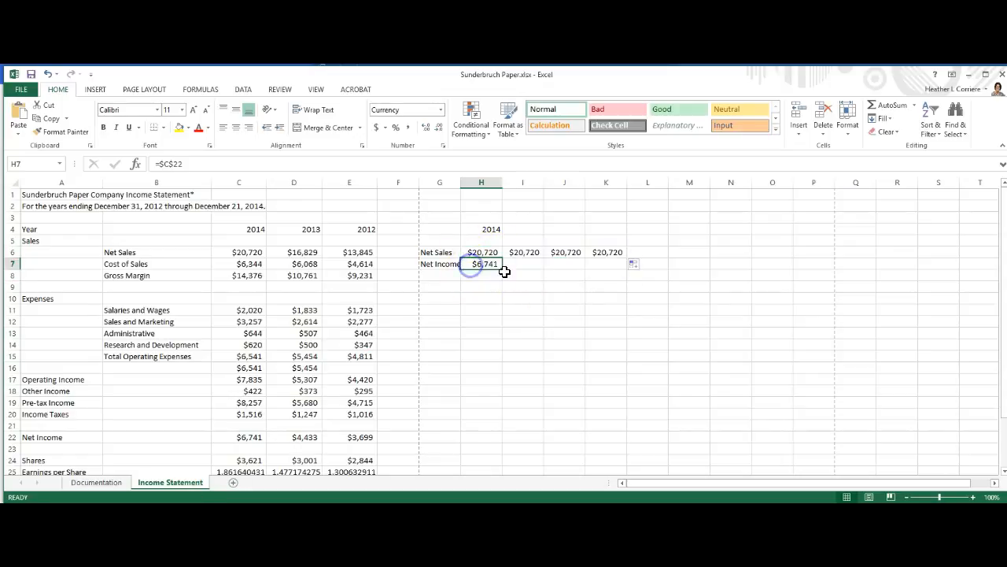
pyautogui.moveTo(505, 268); pyautogui.dragTo(628, 270)
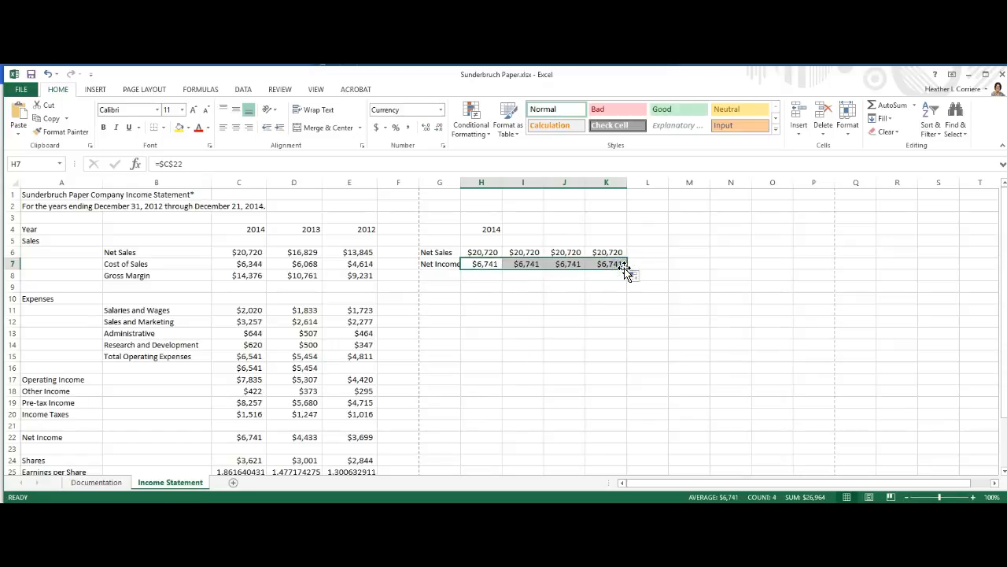